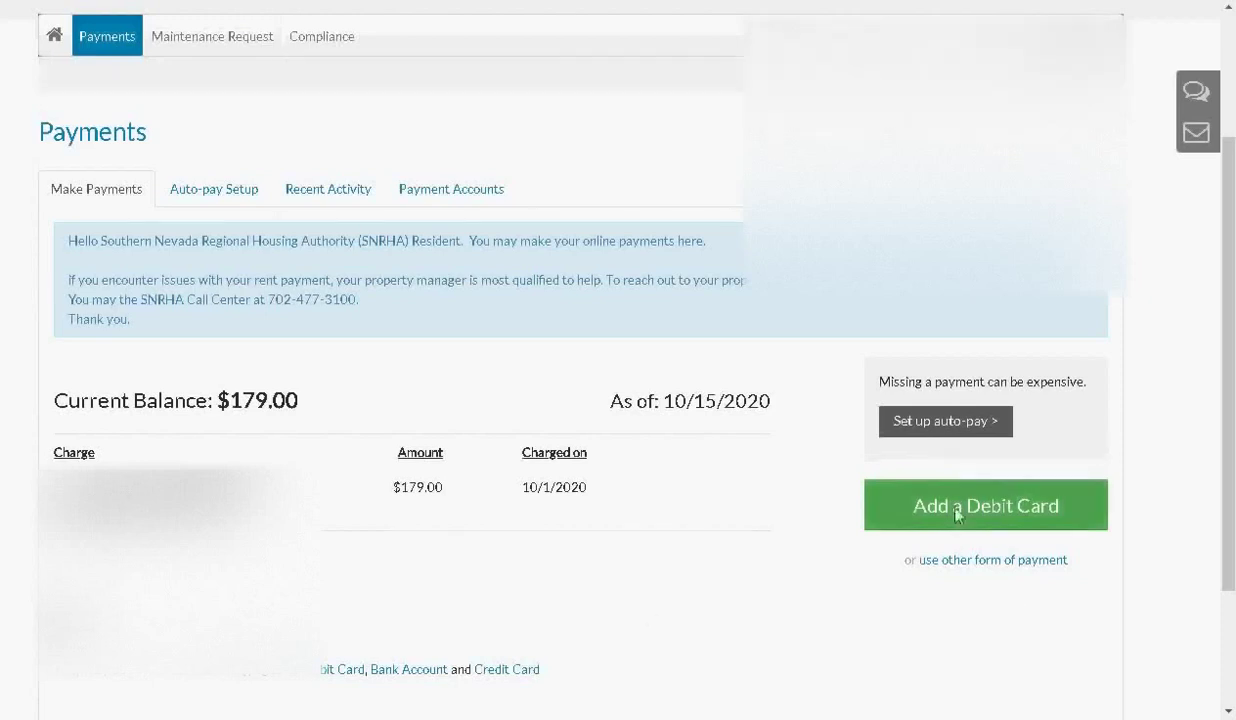
- Add a checking account named Test as a payment account, fill in its routing and account numbers, and save it
click(998, 563)
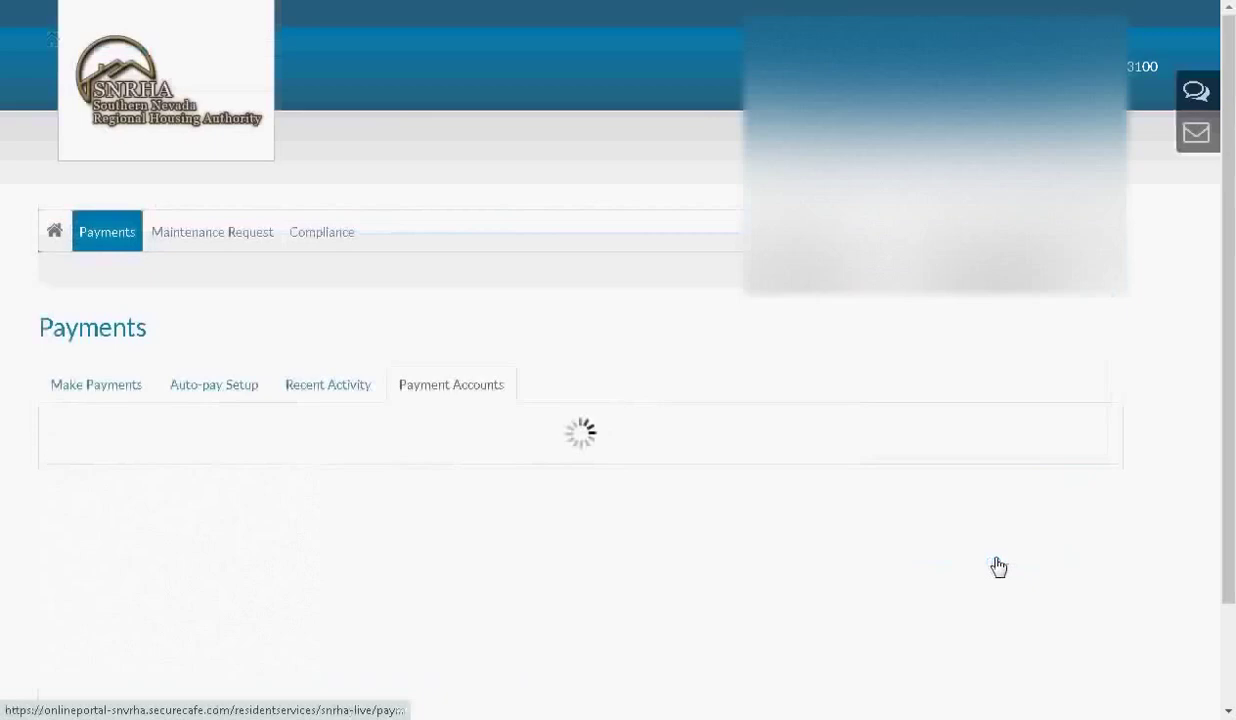
scroll(685, 408, down, 1)
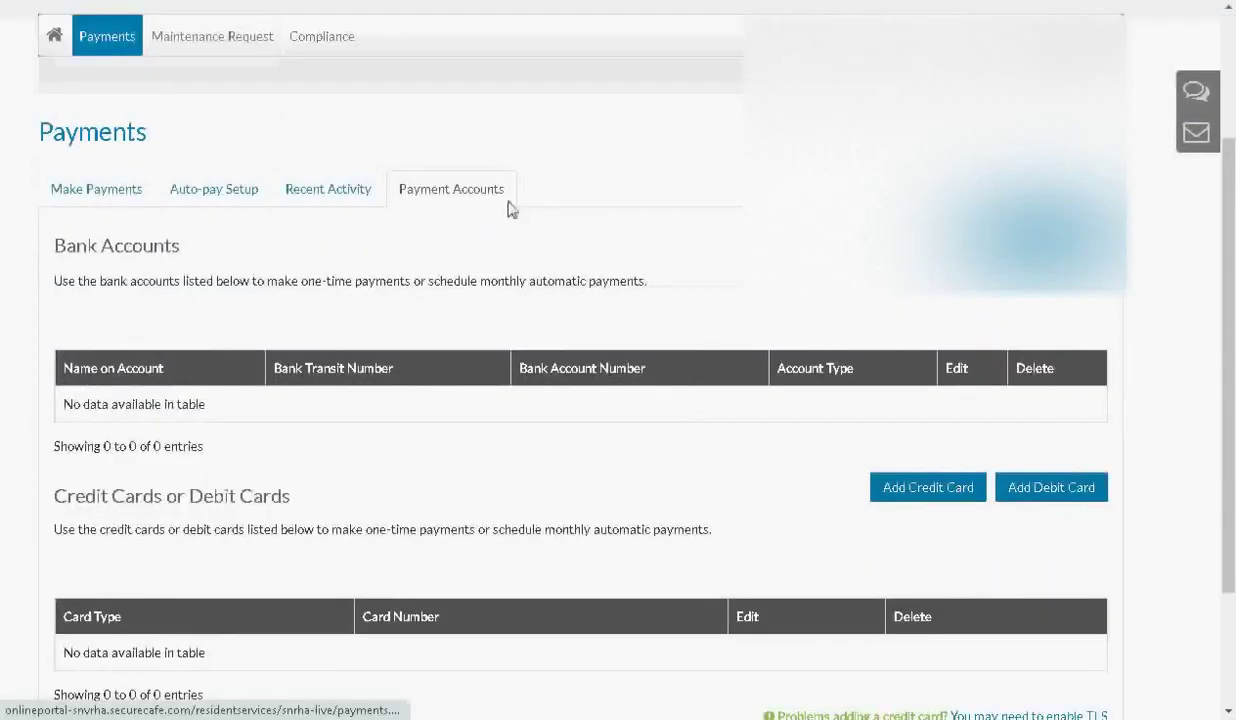
scroll(601, 272, down, 1)
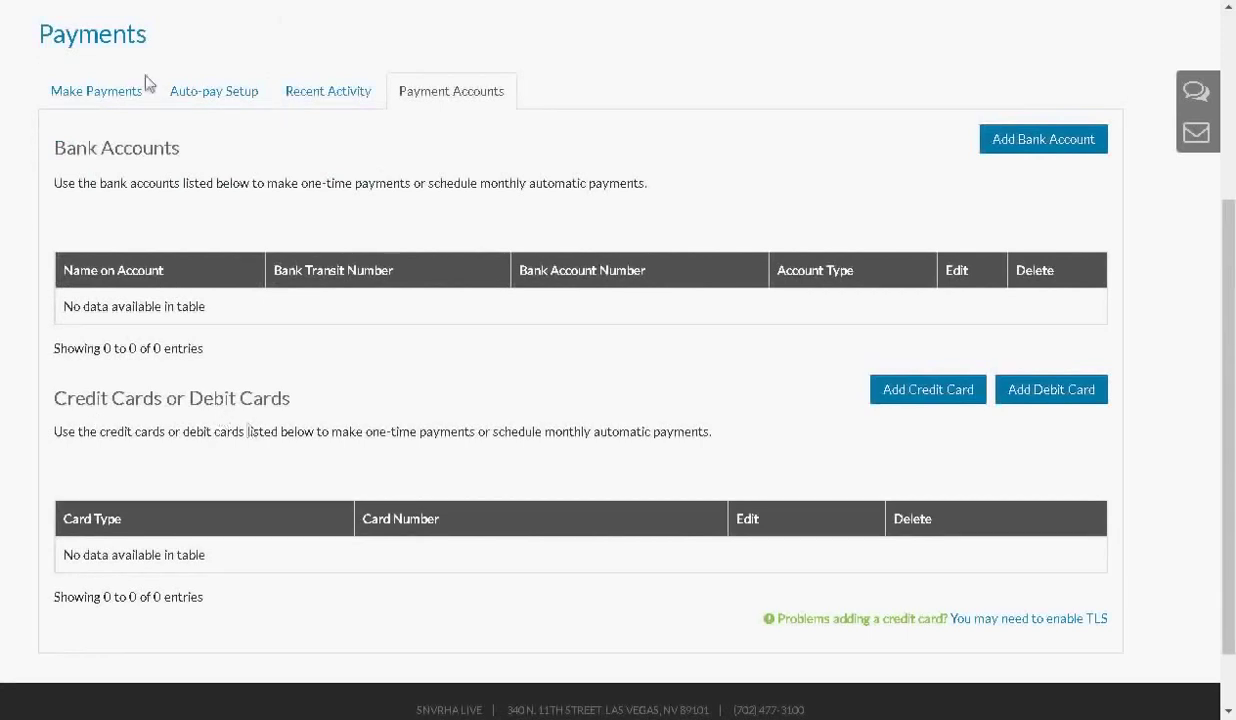
click(1046, 148)
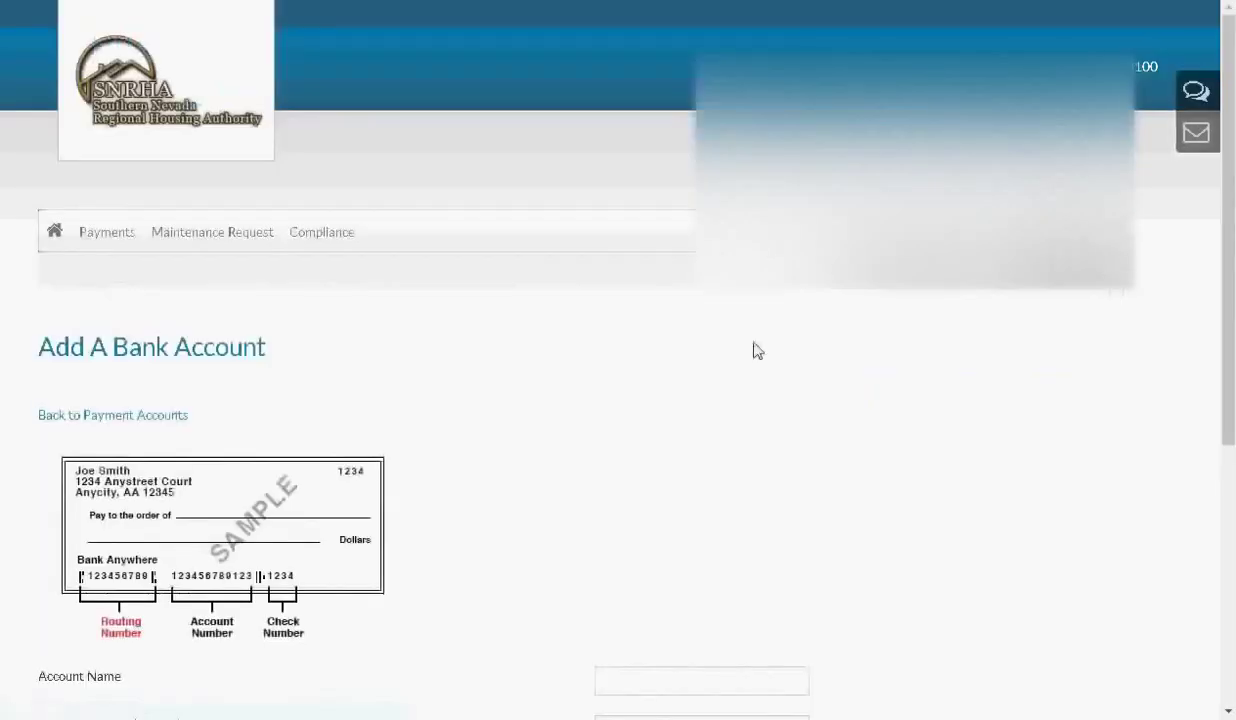
scroll(750, 345, down, 4)
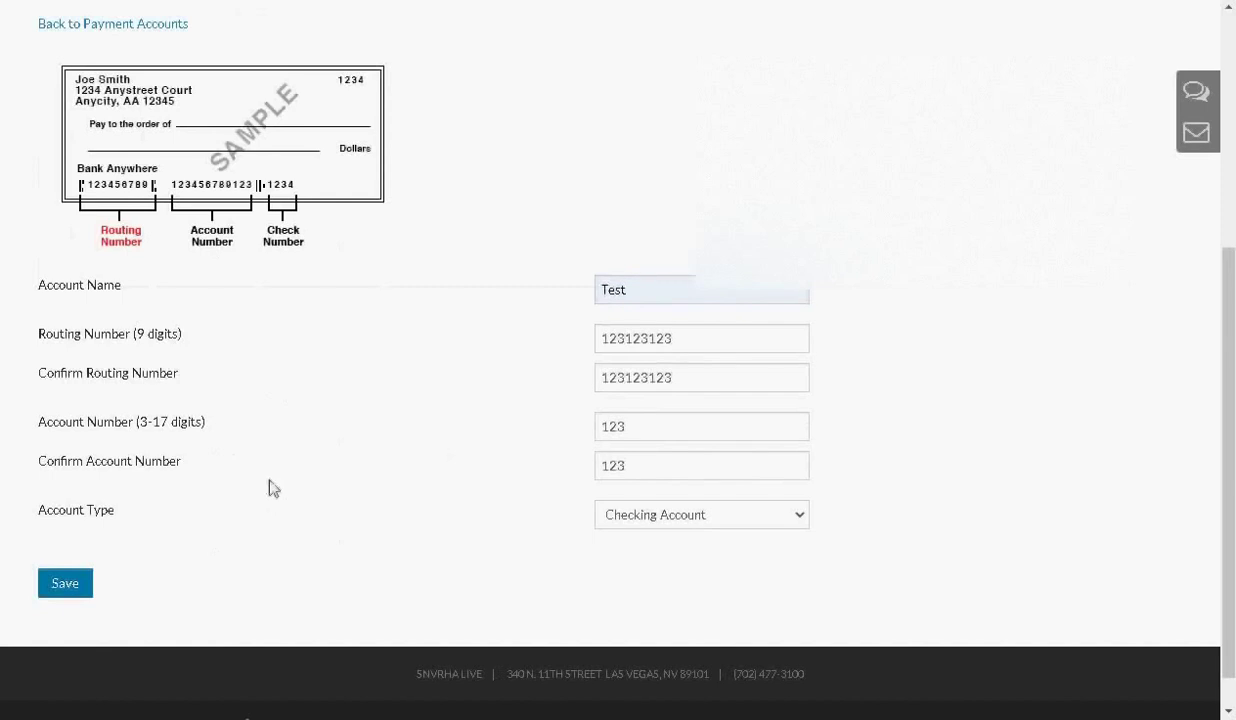
click(86, 585)
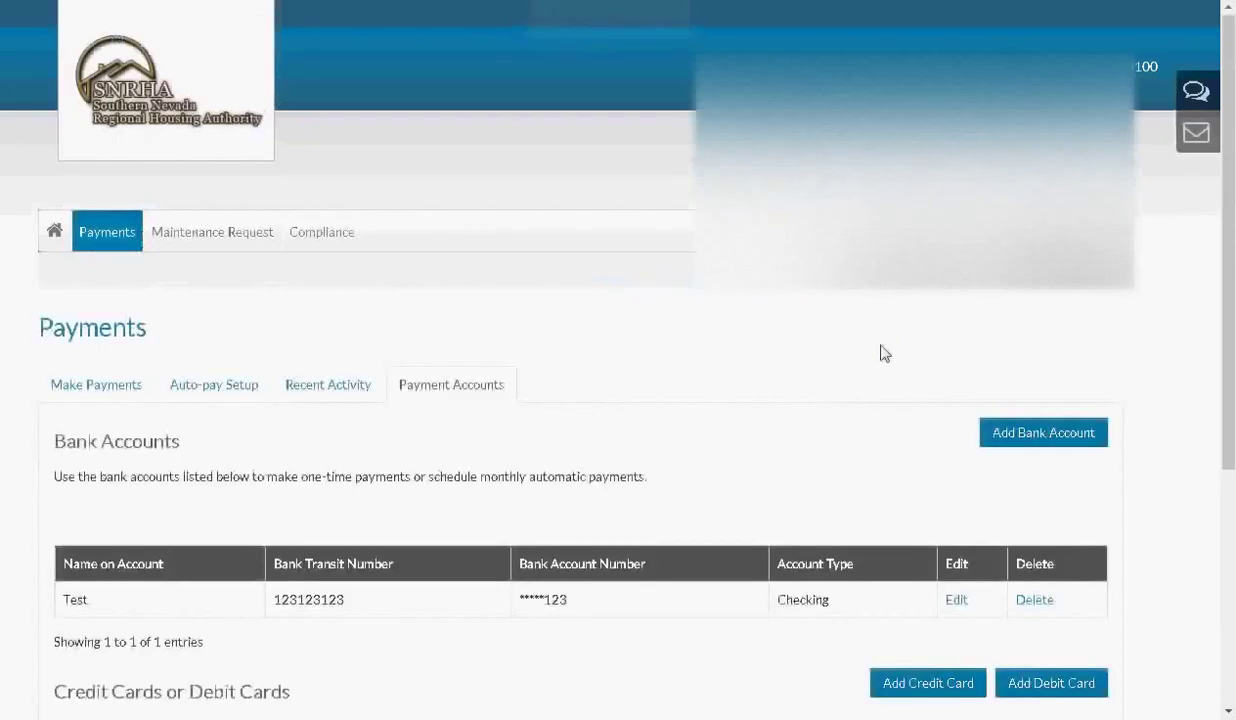
- Start a one-time payment of the current balance from the Test checking account and continue to the payment review
scroll(884, 352, down, 2)
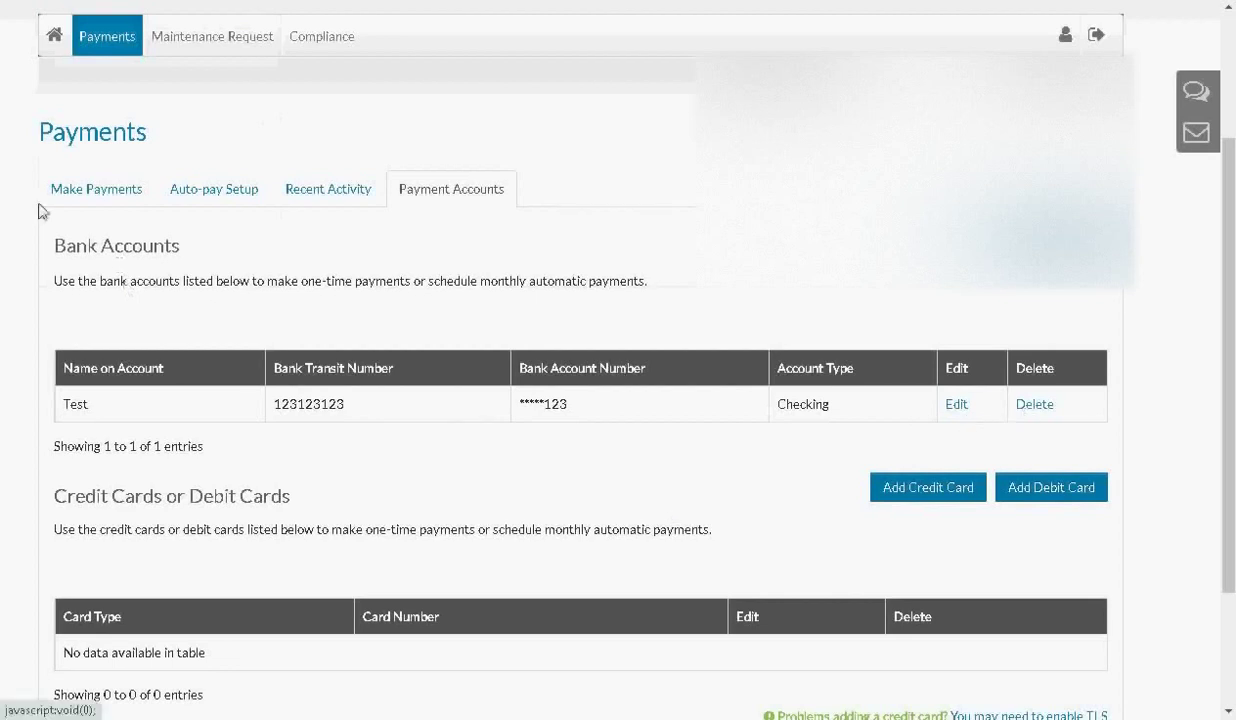
click(146, 189)
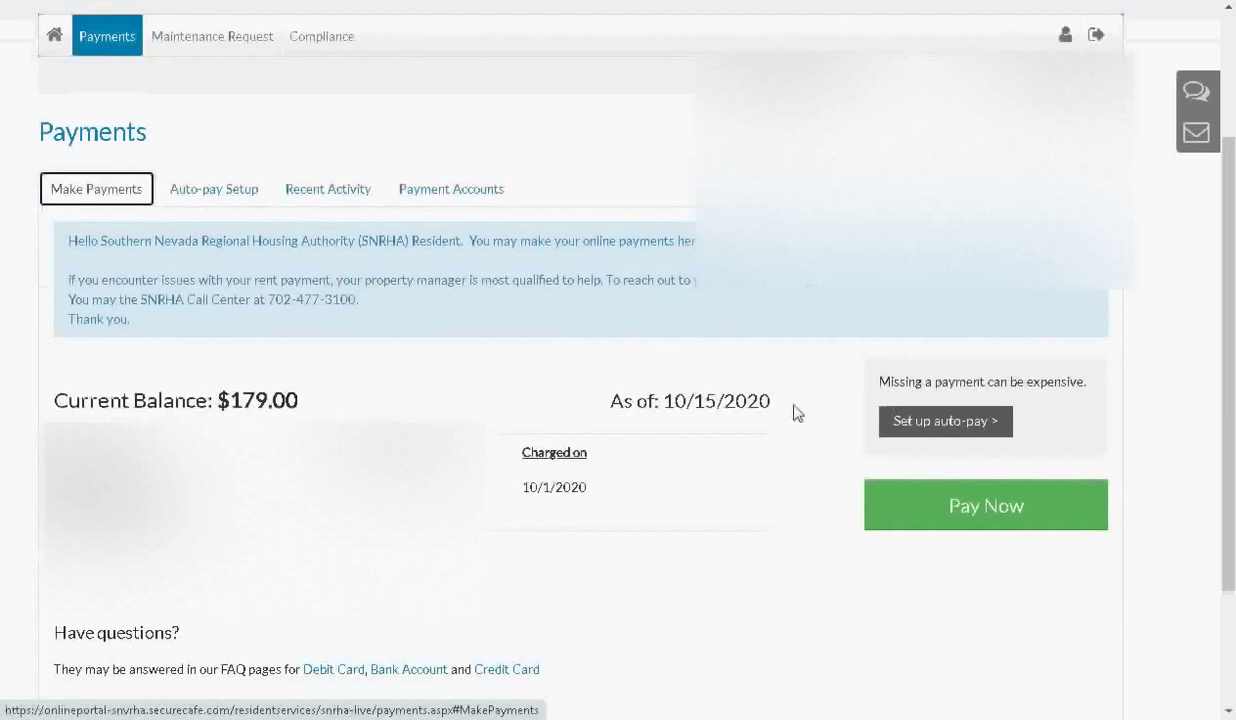
click(1008, 510)
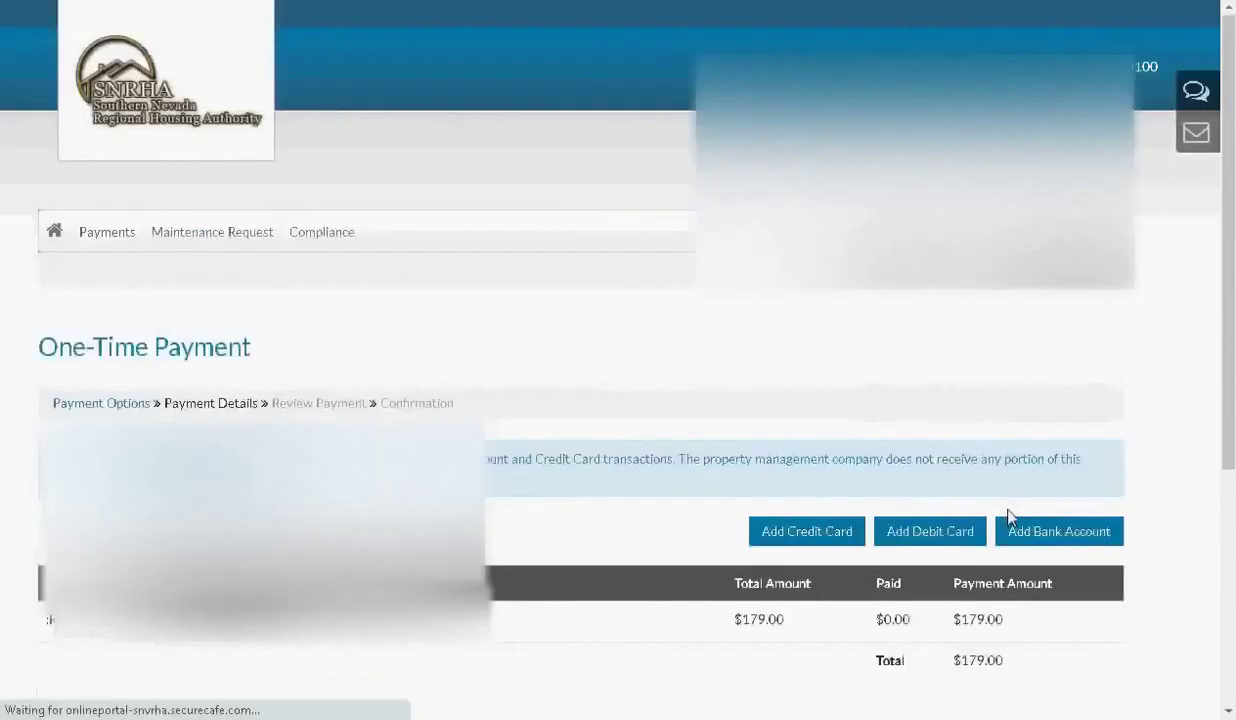
scroll(1008, 517, down, 3)
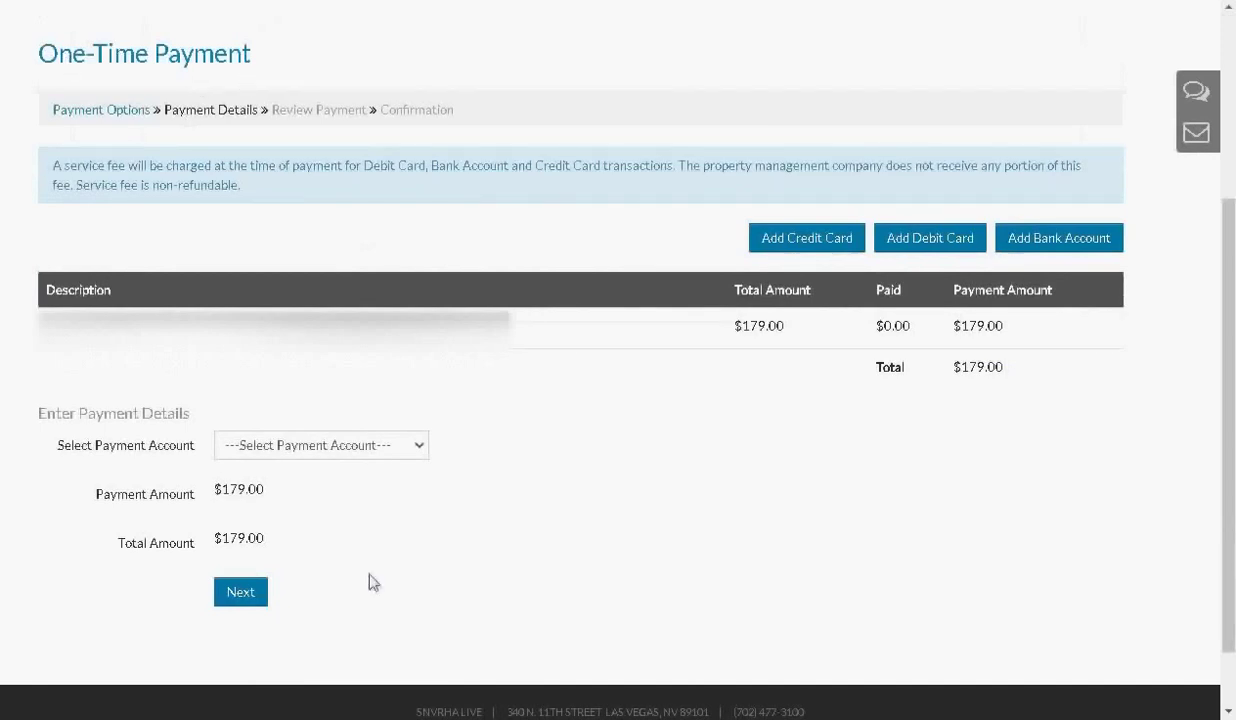
click(328, 446)
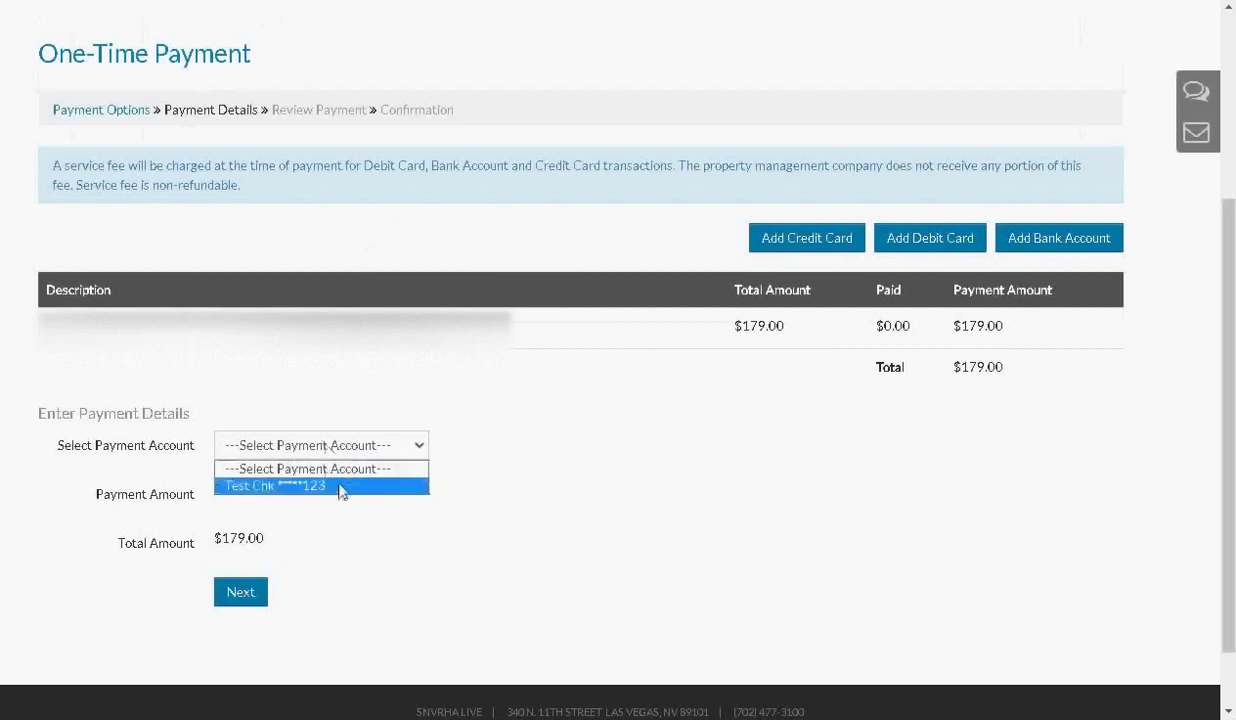
click(340, 486)
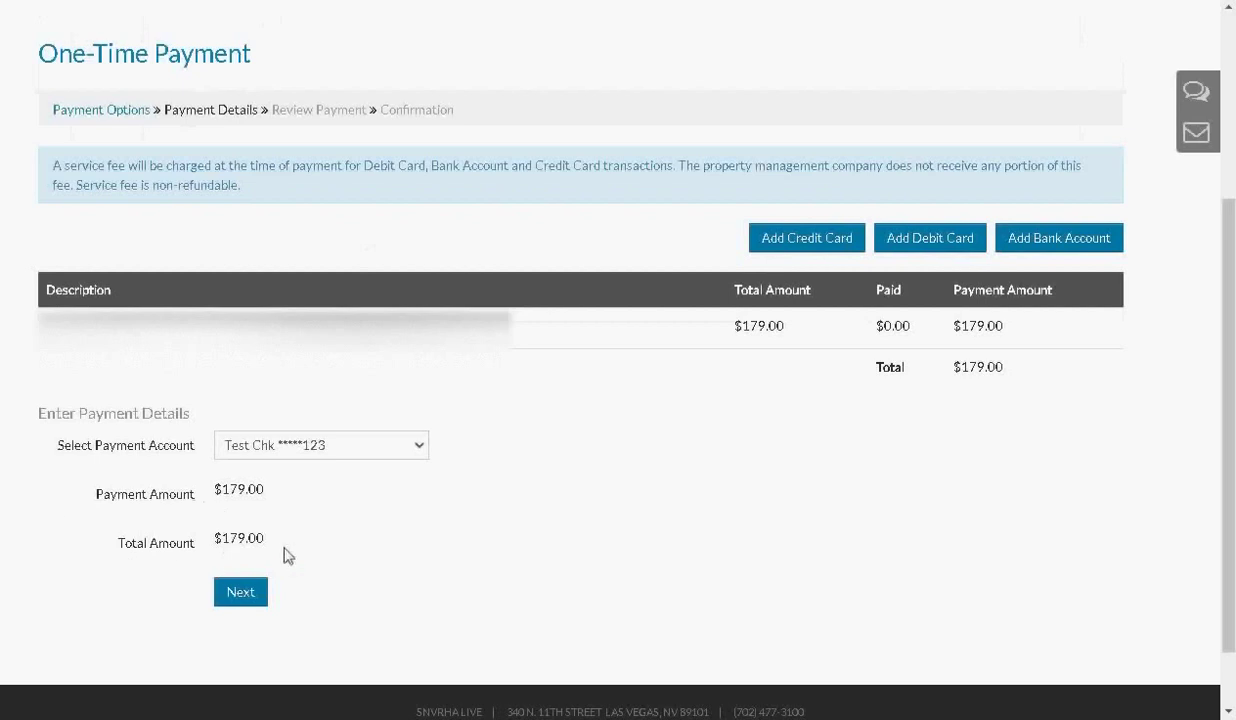
click(241, 598)
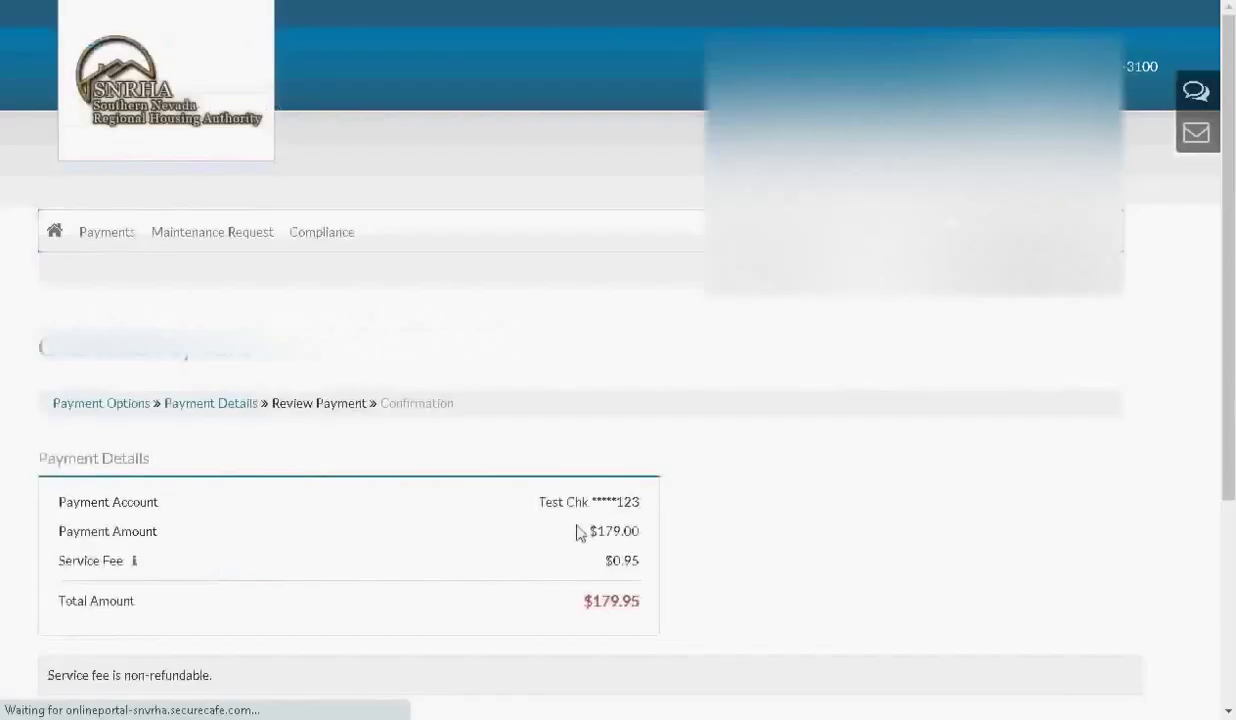
- Accept the Terms and Conditions for the one-time payment
scroll(578, 533, down, 2)
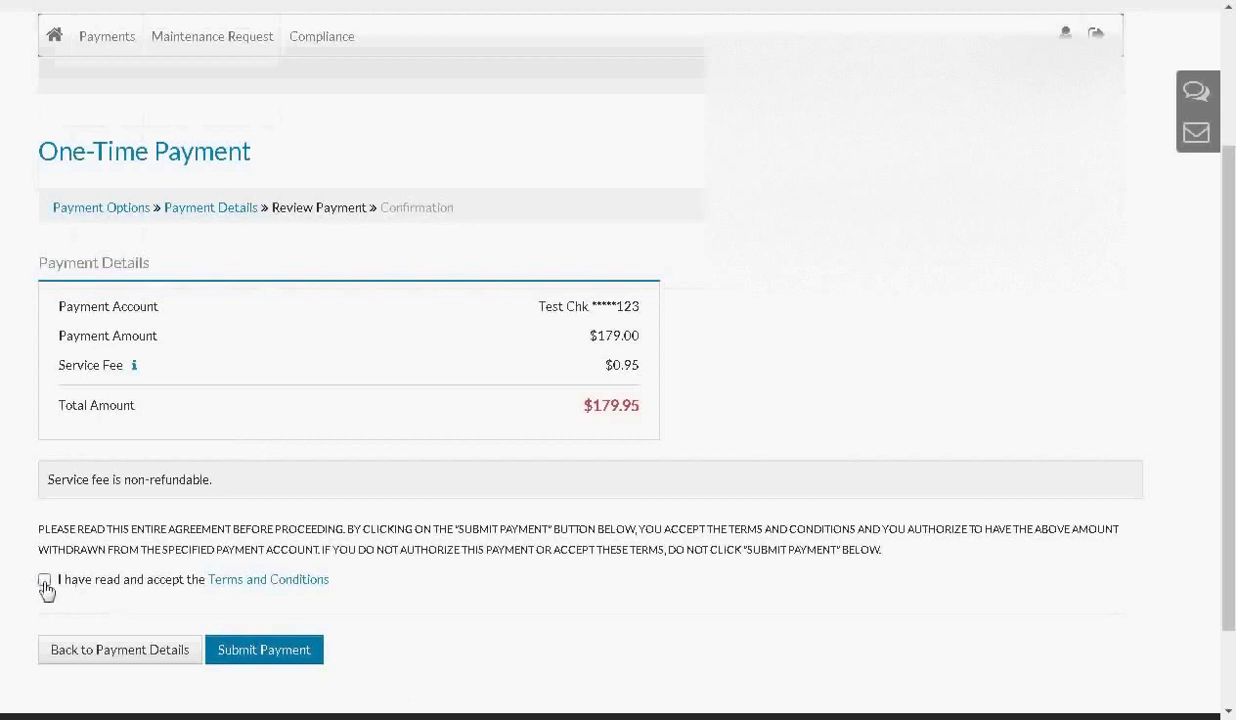
scroll(428, 593, down, 1)
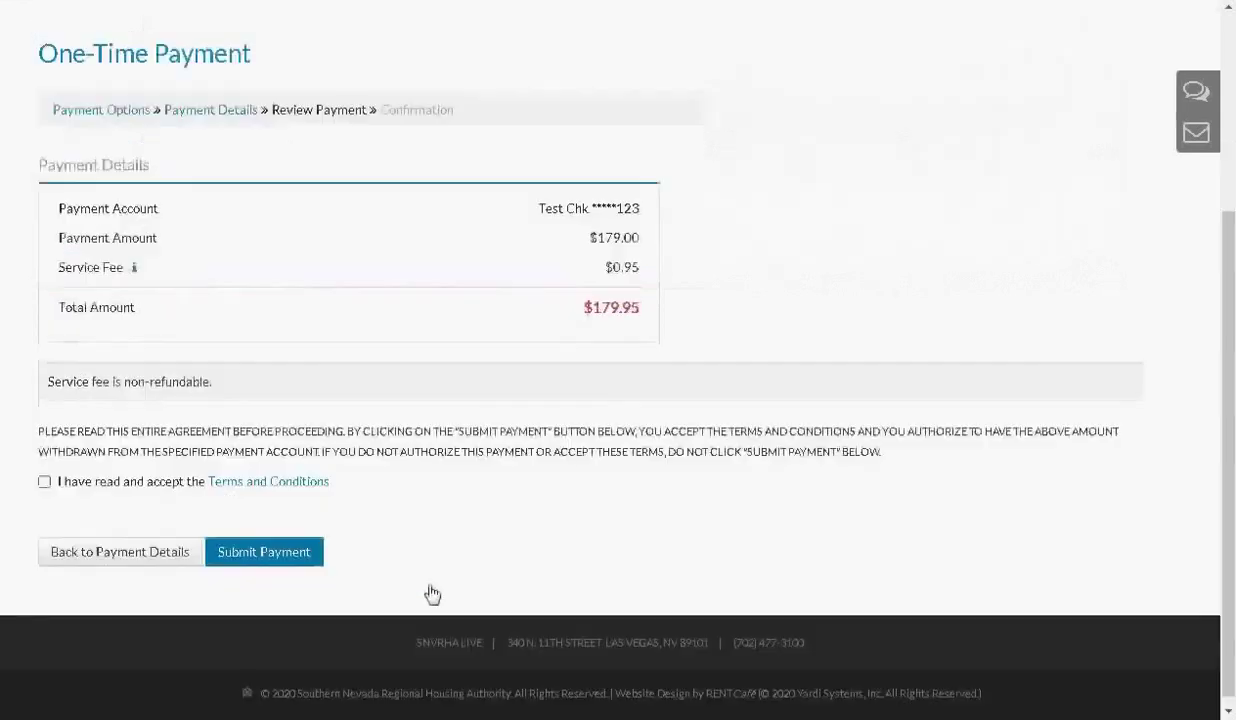
click(58, 477)
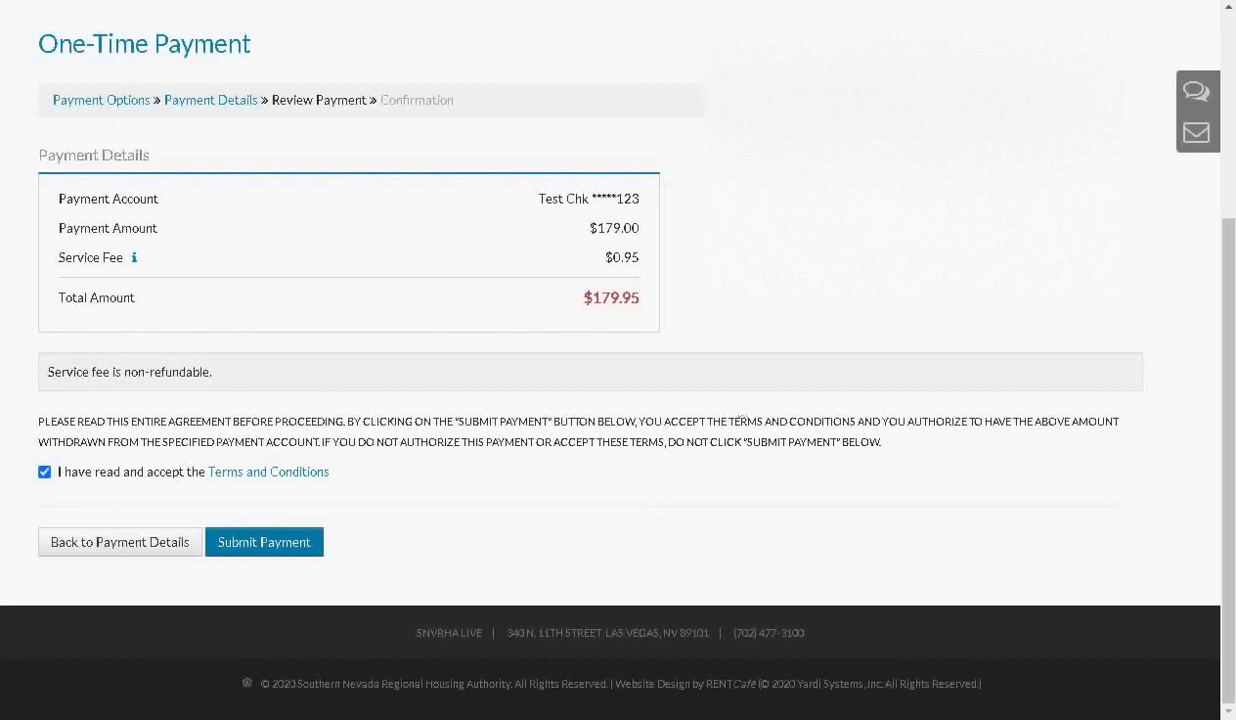
- Leave the one-time payment for the auto-pay setup and choose the Test checking account as its payment account
scroll(781, 353, up, 1)
scroll(276, 290, up, 2)
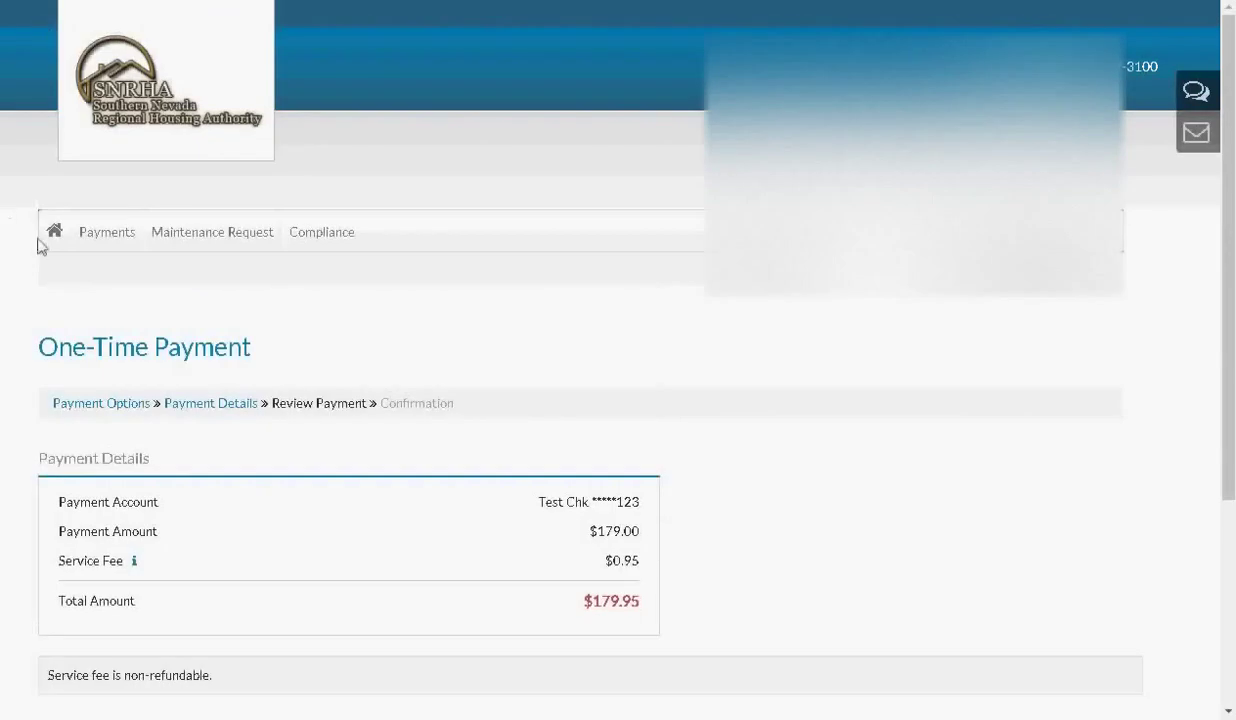
click(112, 237)
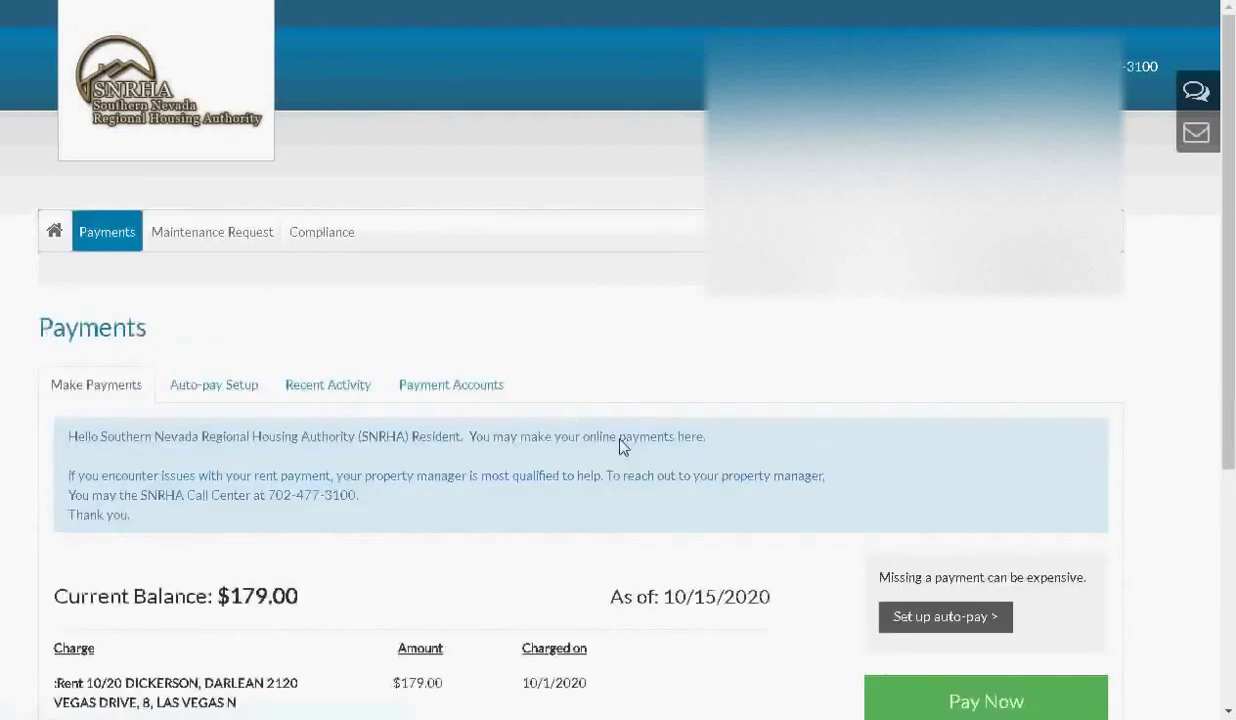
click(248, 386)
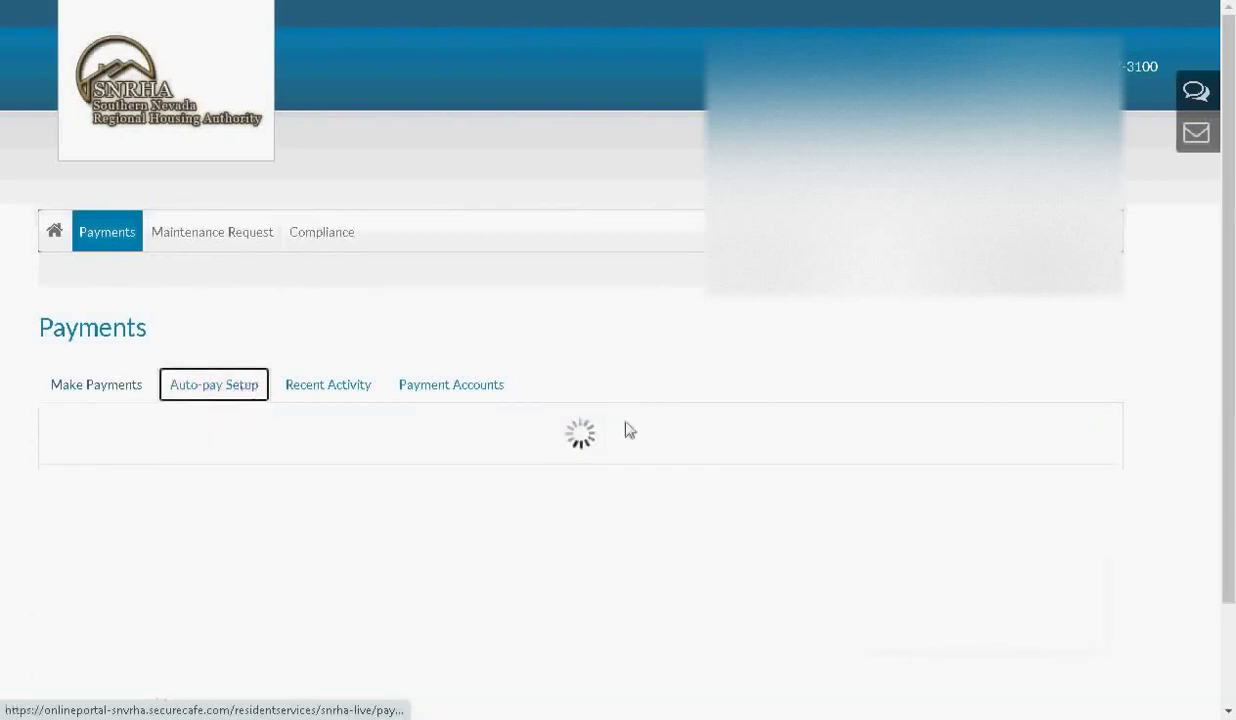
scroll(678, 373, down, 1)
scroll(678, 373, down, 1)
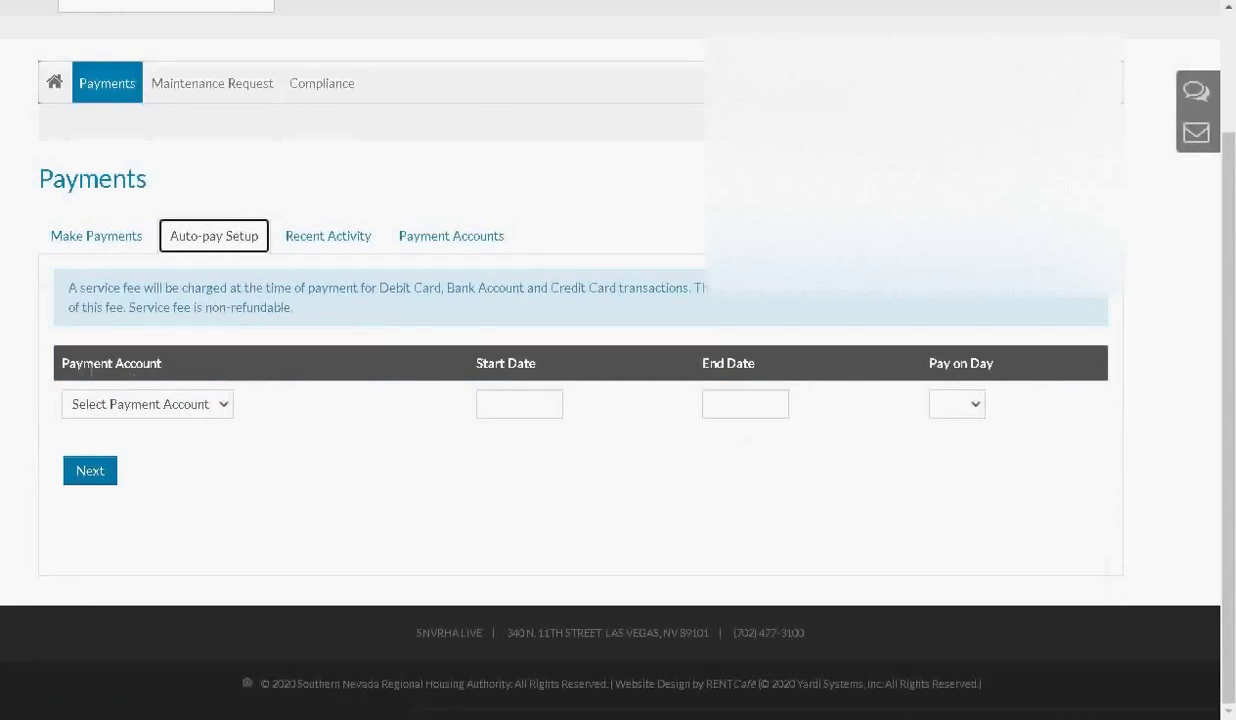
click(199, 414)
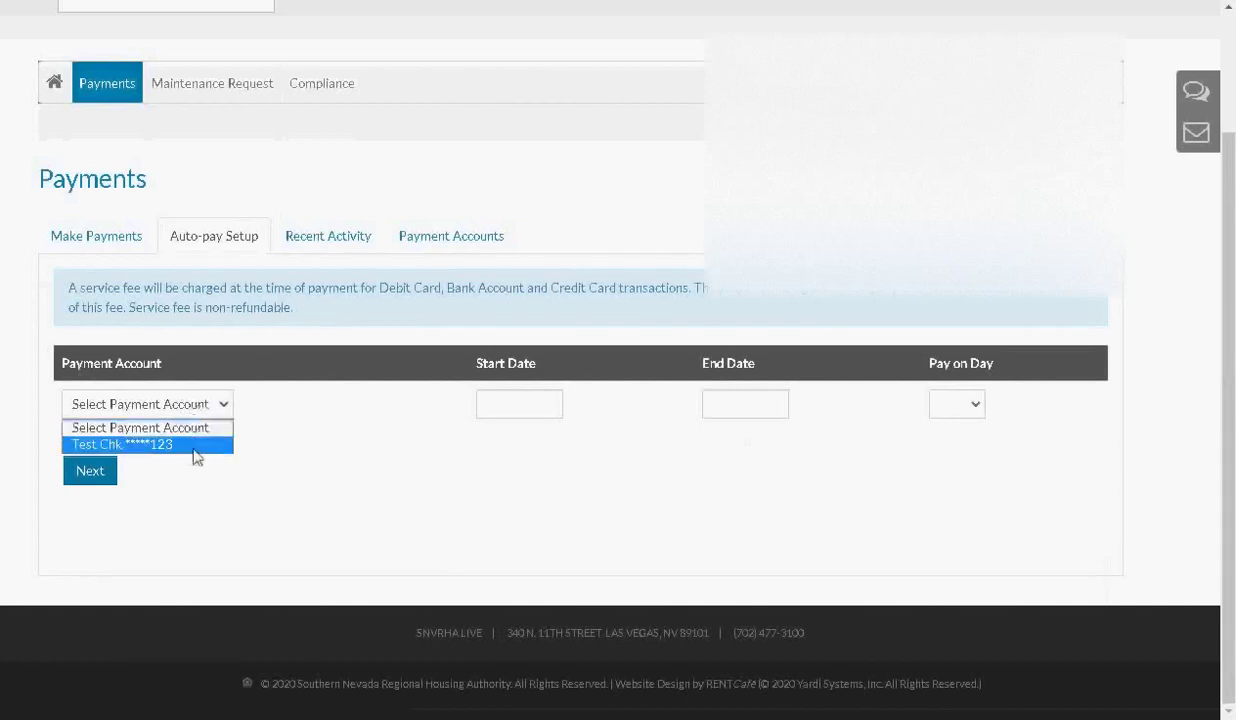
click(195, 444)
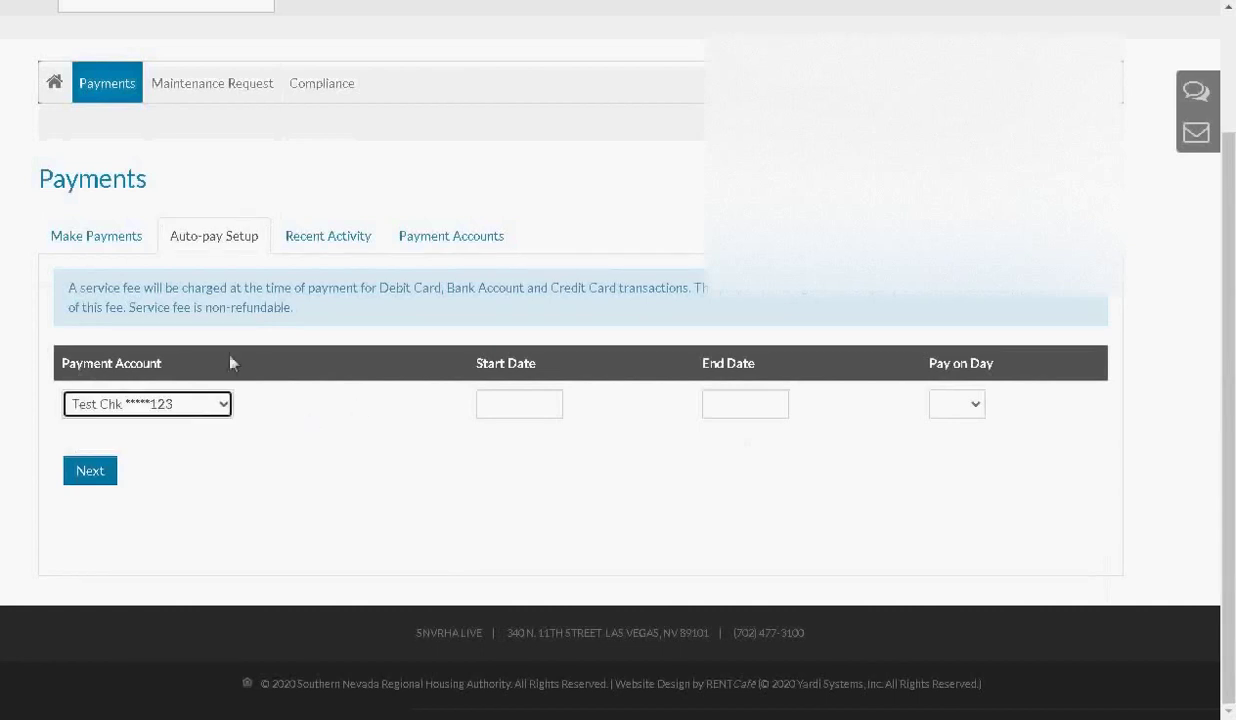
- Set the auto-pay start date to 11/16/2020, the end date to 12/31/2021 and the pay day to the 1st
click(506, 405)
click(512, 443)
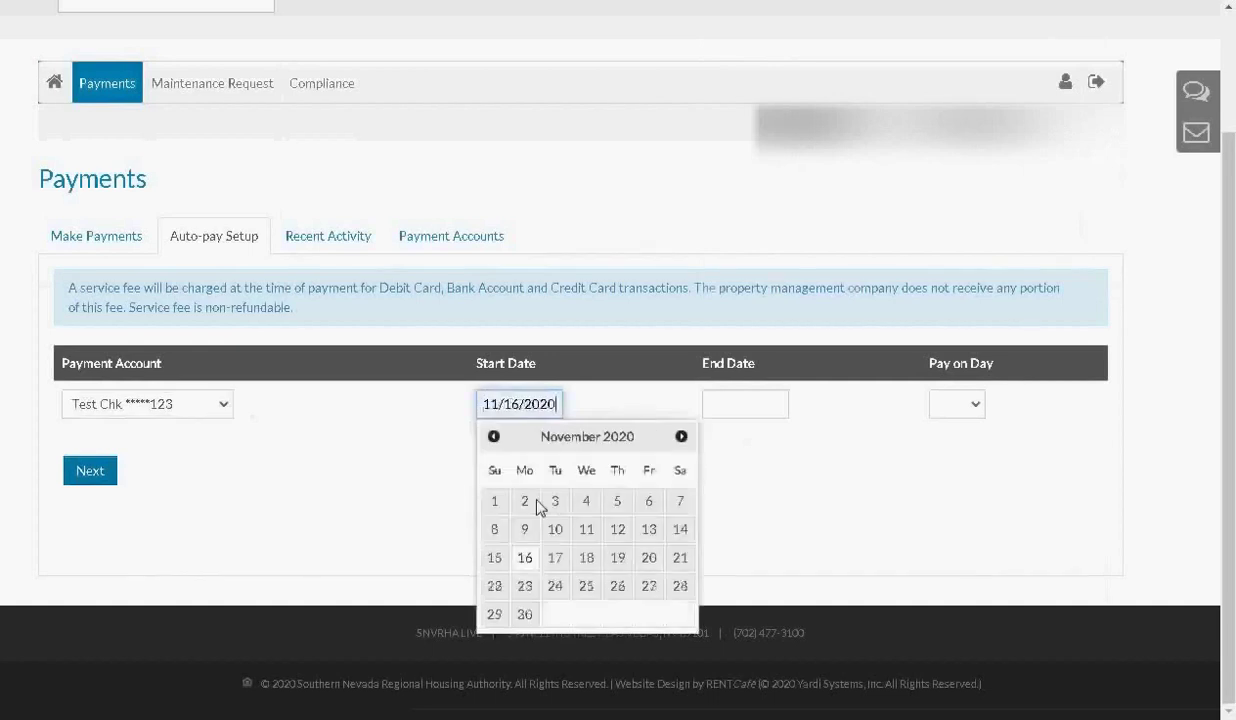
click(527, 558)
click(726, 402)
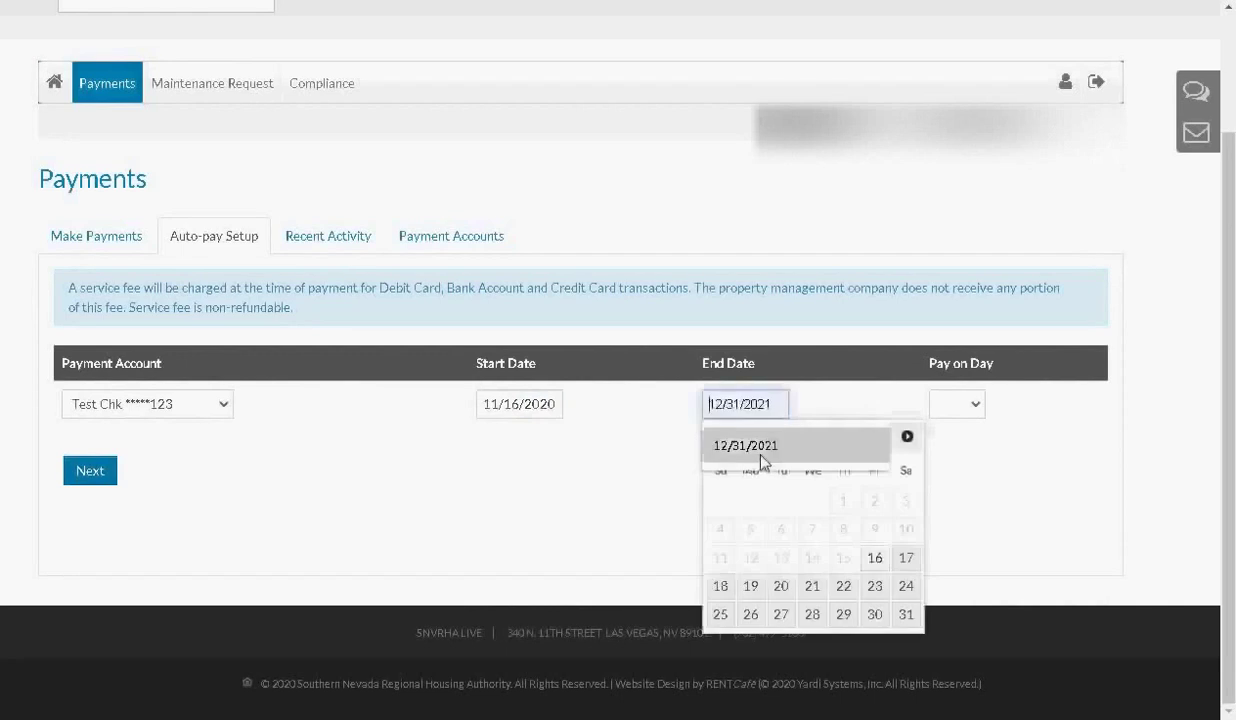
click(745, 447)
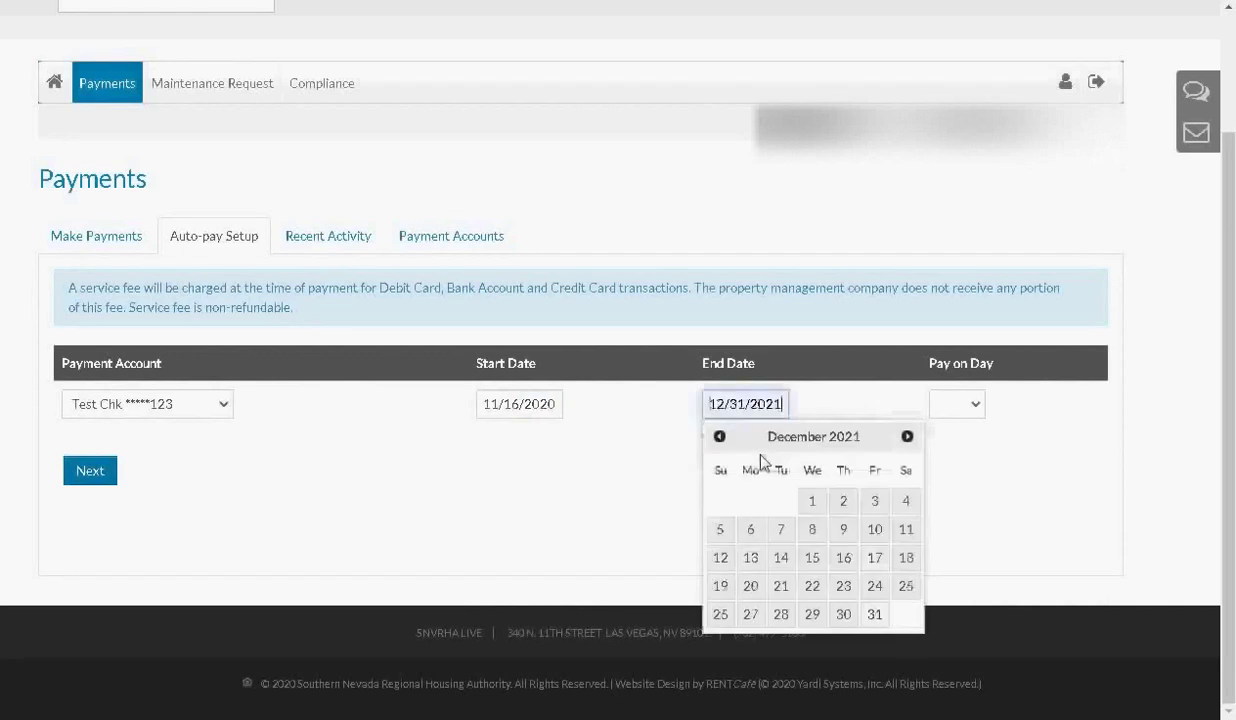
click(875, 614)
click(968, 406)
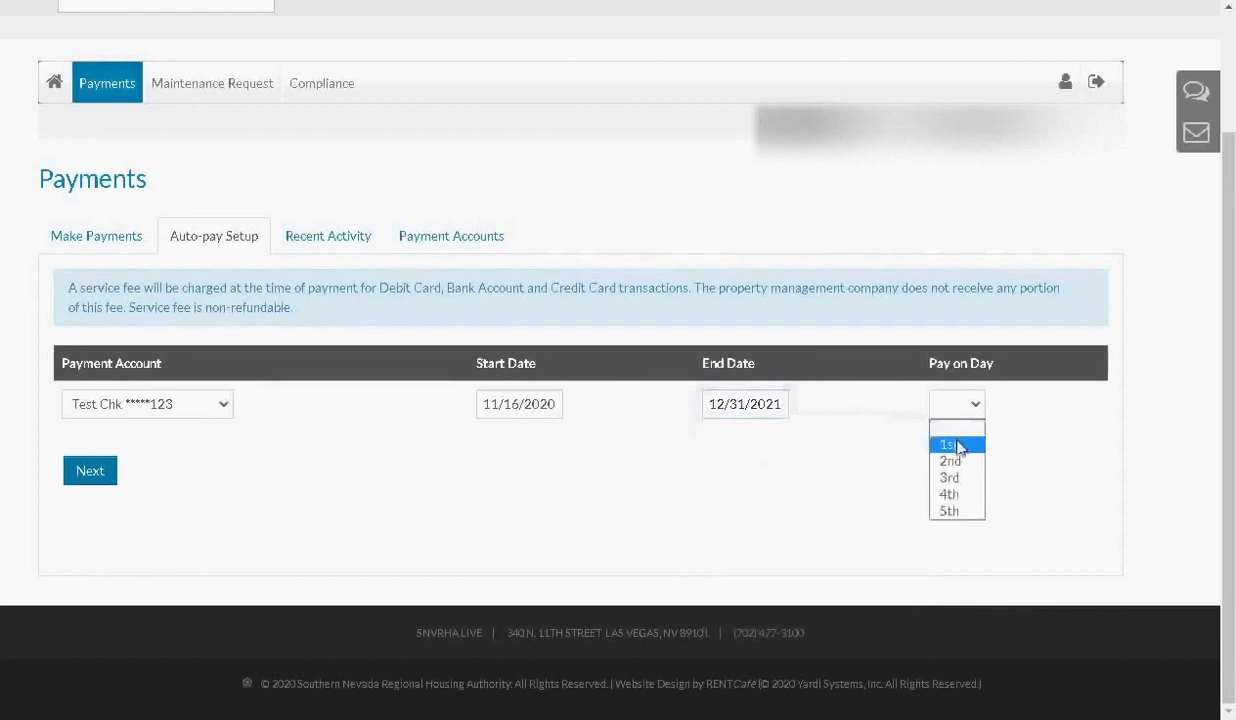
click(950, 445)
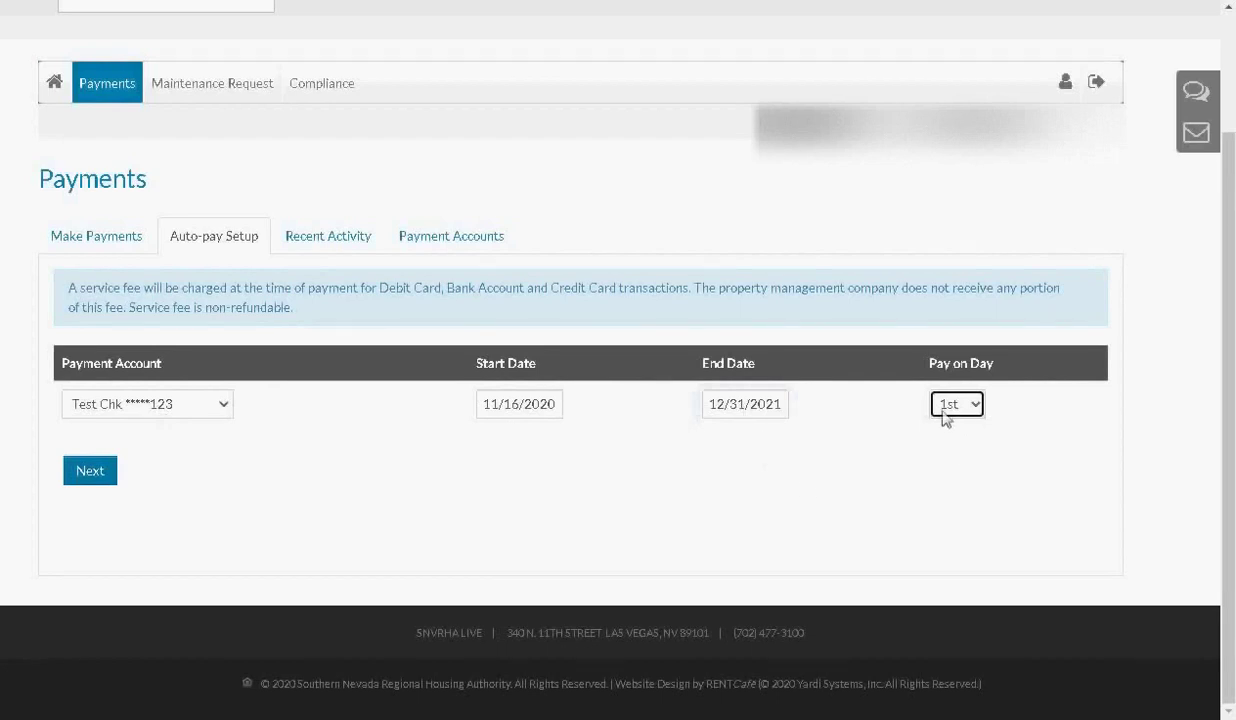
- Continue to the auto-pay summary, accept its Terms and Conditions, and close it without activating auto-pay
click(79, 478)
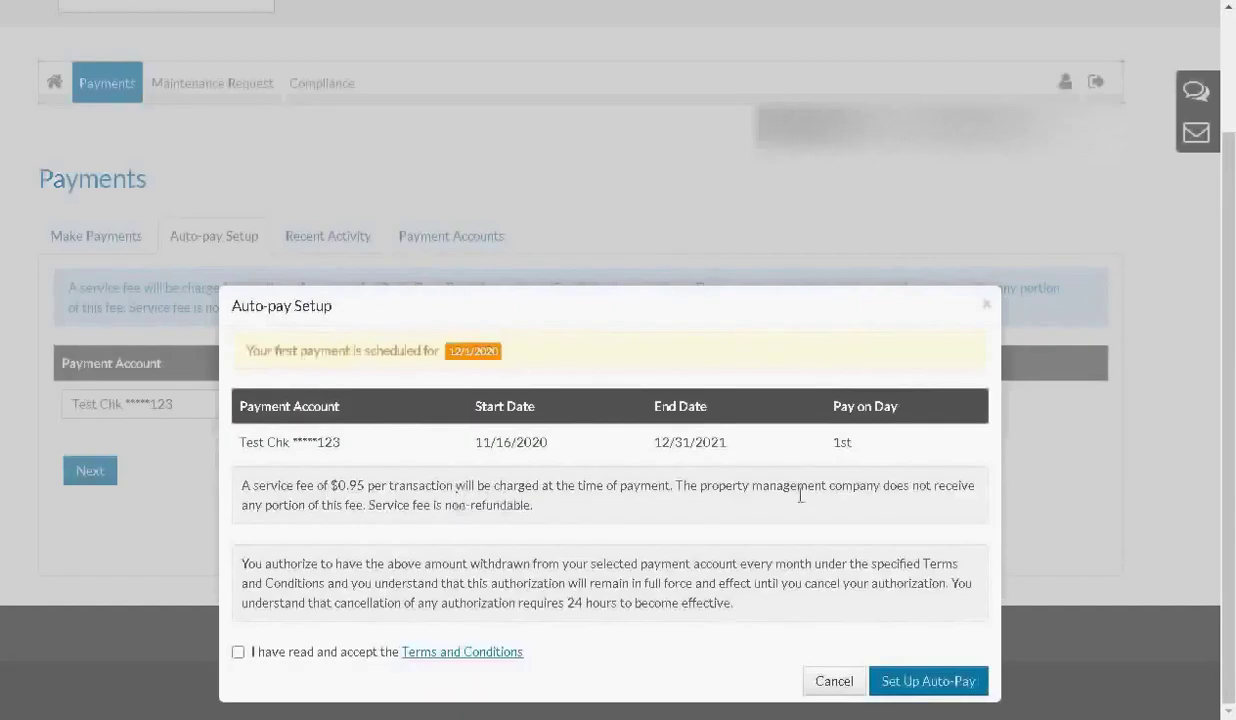
drag(791, 297, 800, 294)
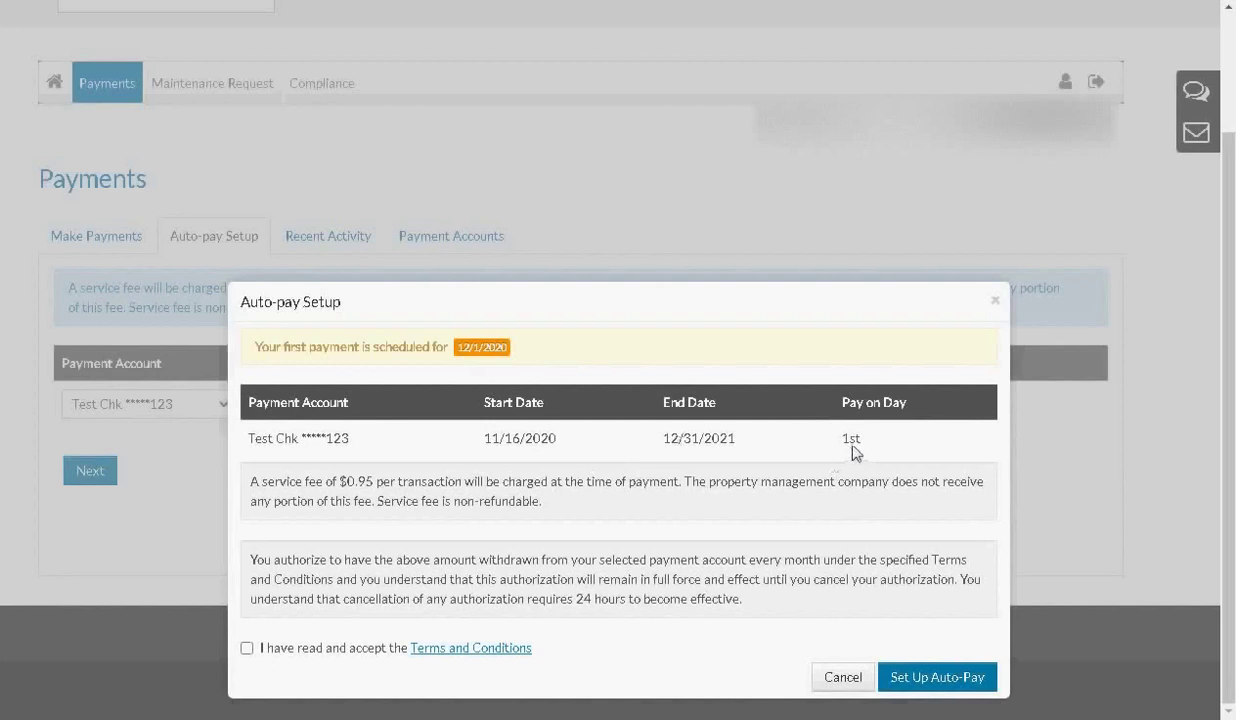
click(247, 649)
click(995, 306)
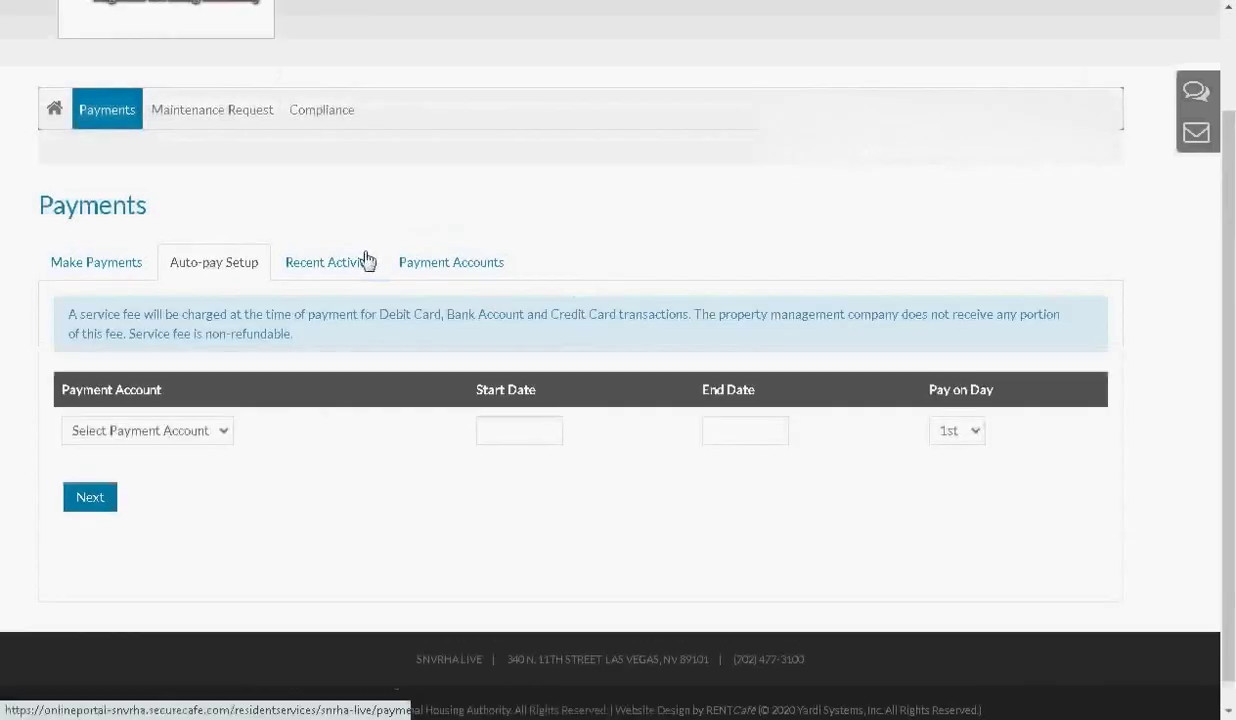
- Open the recent payment activity and examine its records-per-page options and search field
click(367, 262)
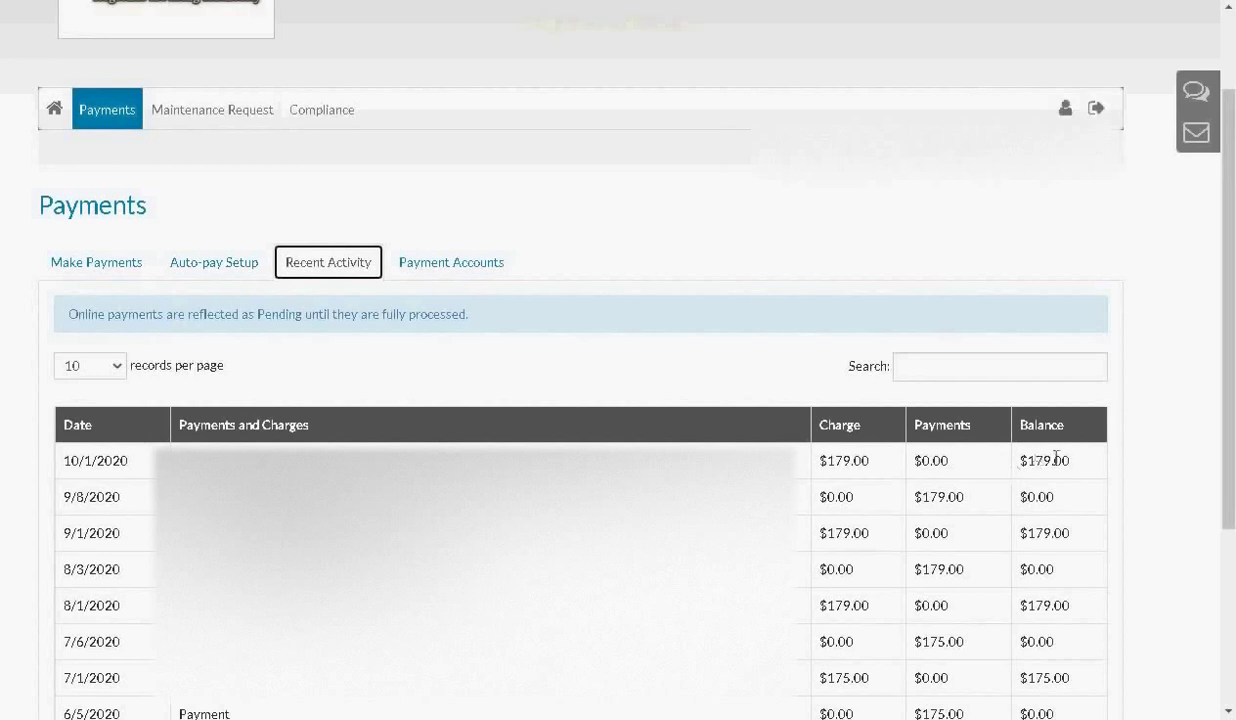
click(78, 372)
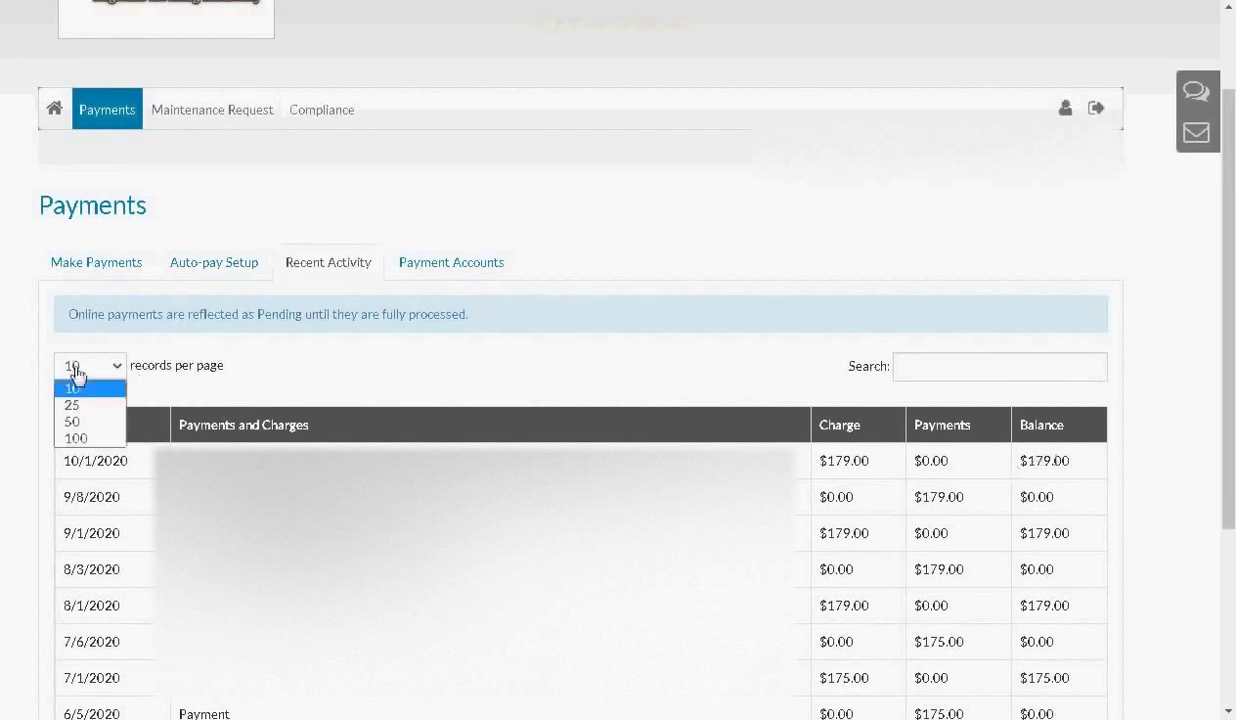
click(995, 373)
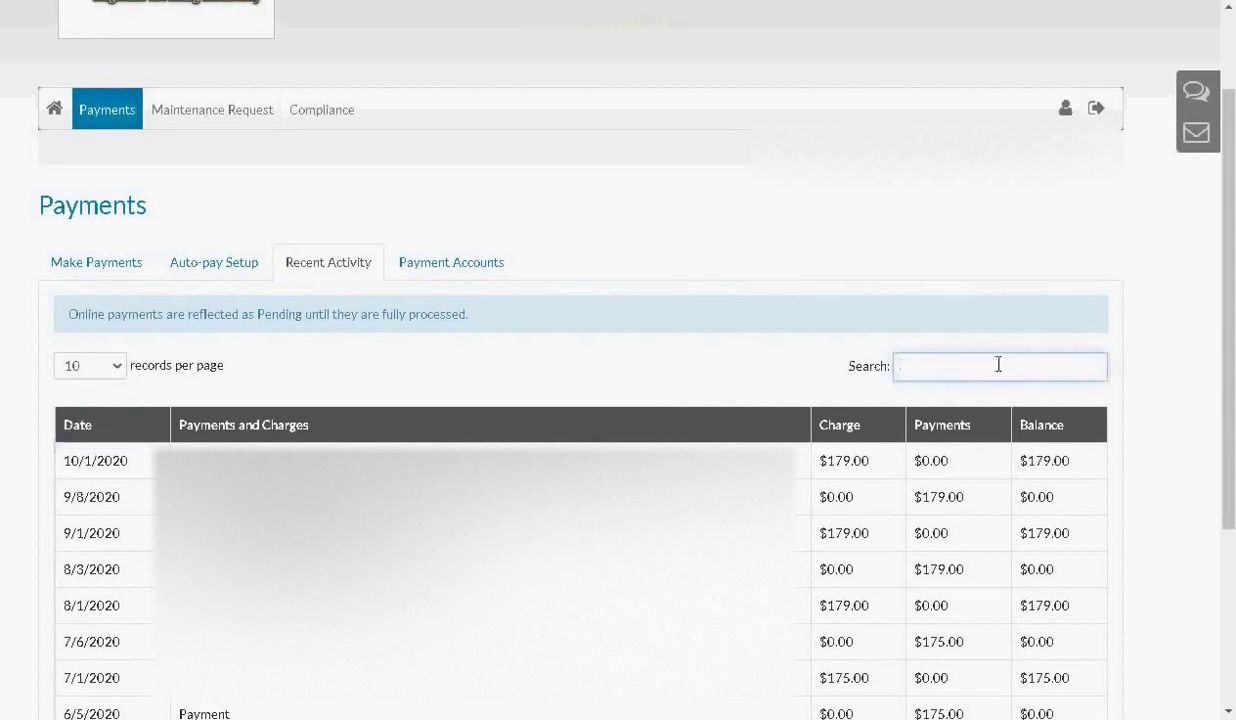